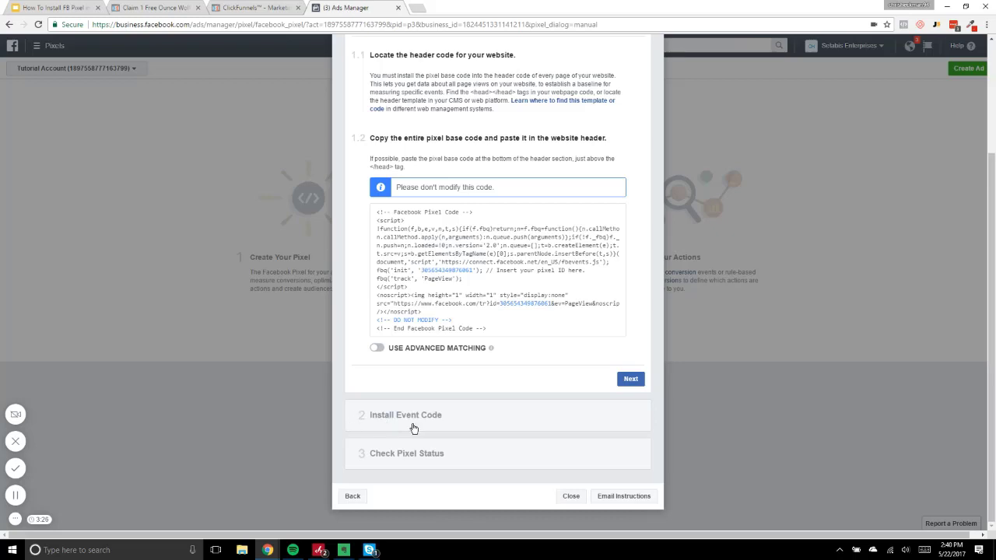
- Open the Install Event Code section of the pixel setup and expand the Lead event
left_click(413, 426)
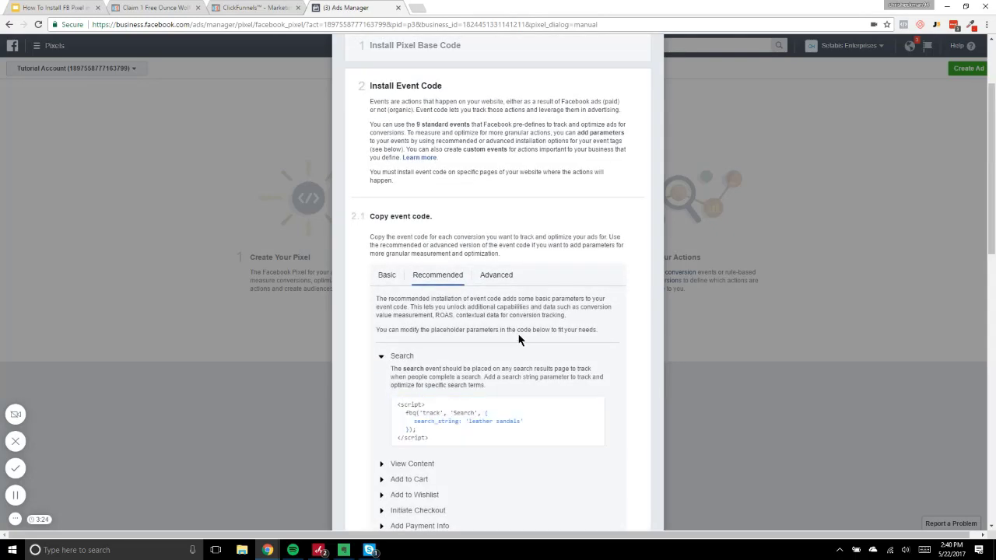
scroll(519, 340, "down", 3)
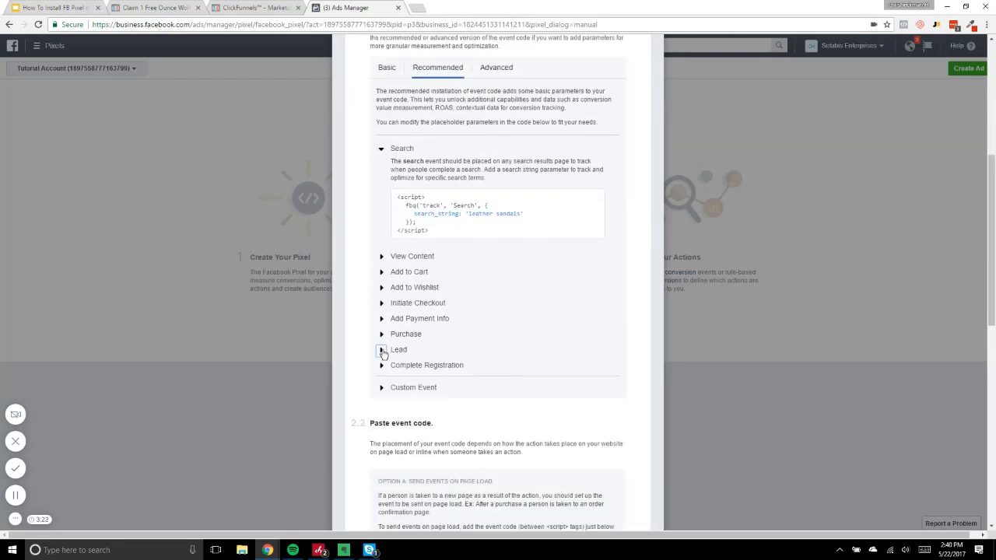
left_click(381, 350)
mouse_move(467, 351)
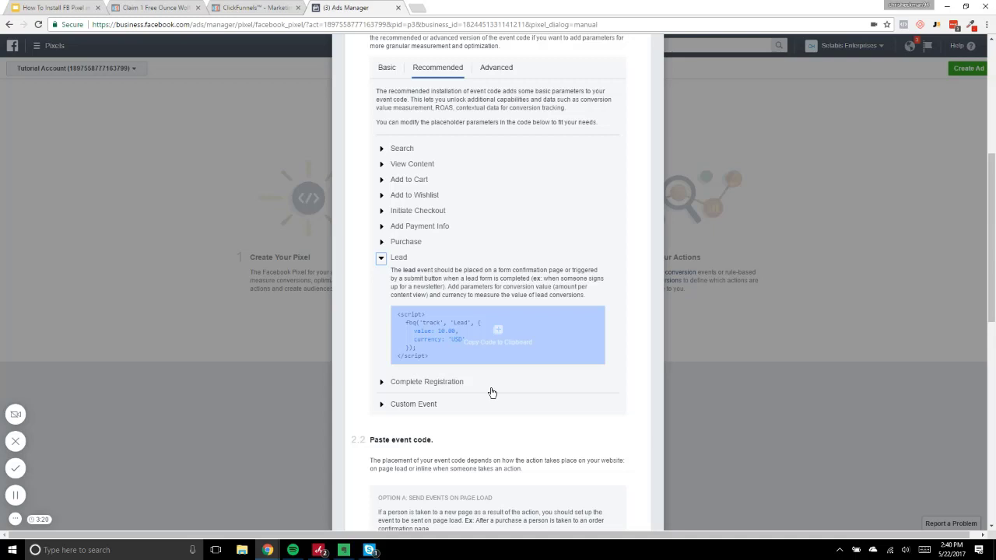
- Switch the event code to the Basic version and copy the Lead event code to the clipboard
left_click(386, 67)
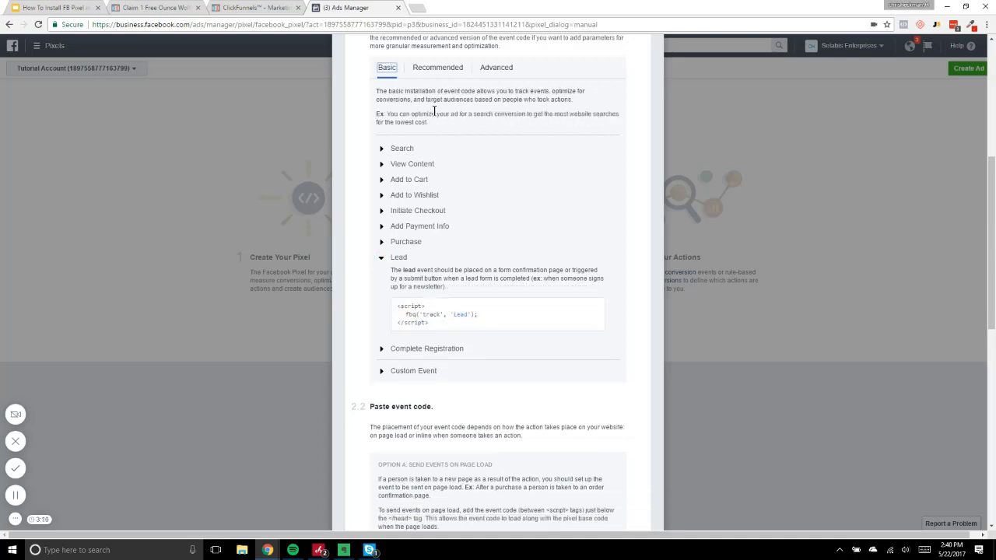
left_click(488, 319)
scroll(500, 287, "up", 1)
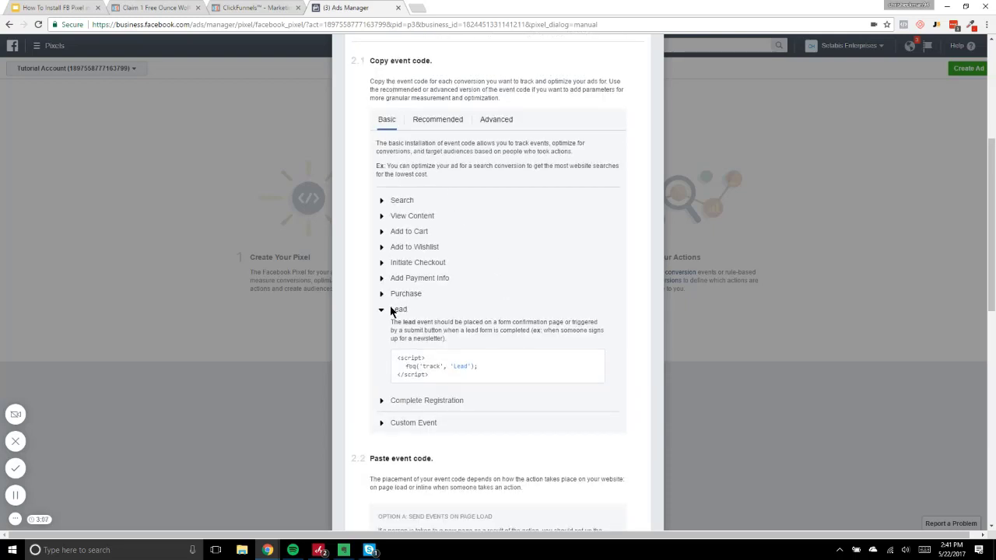
left_click_drag(391, 309, 487, 363)
left_click(488, 363)
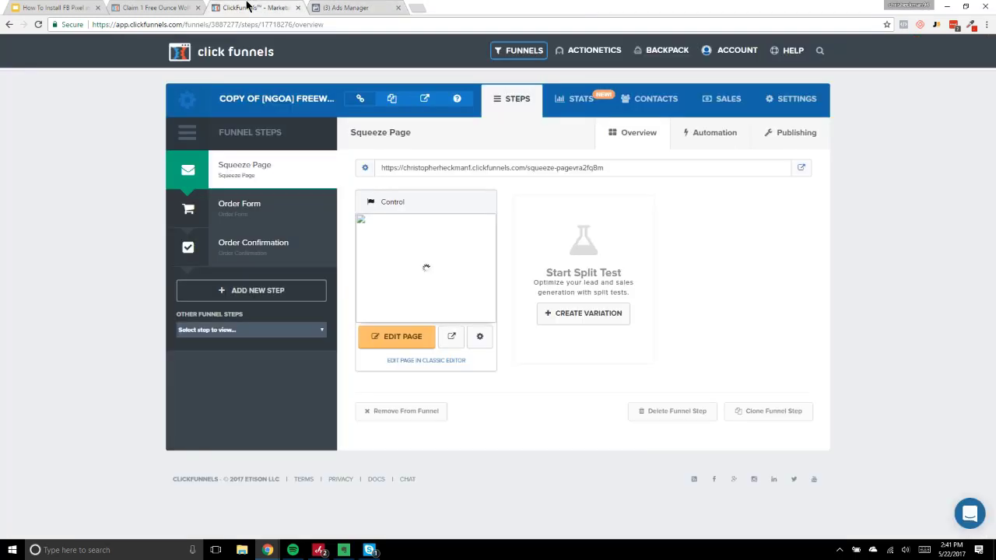
- Switch to the Google Slides deck and examine slide 11 on which standard event belongs to each funnel page
left_click(250, 7)
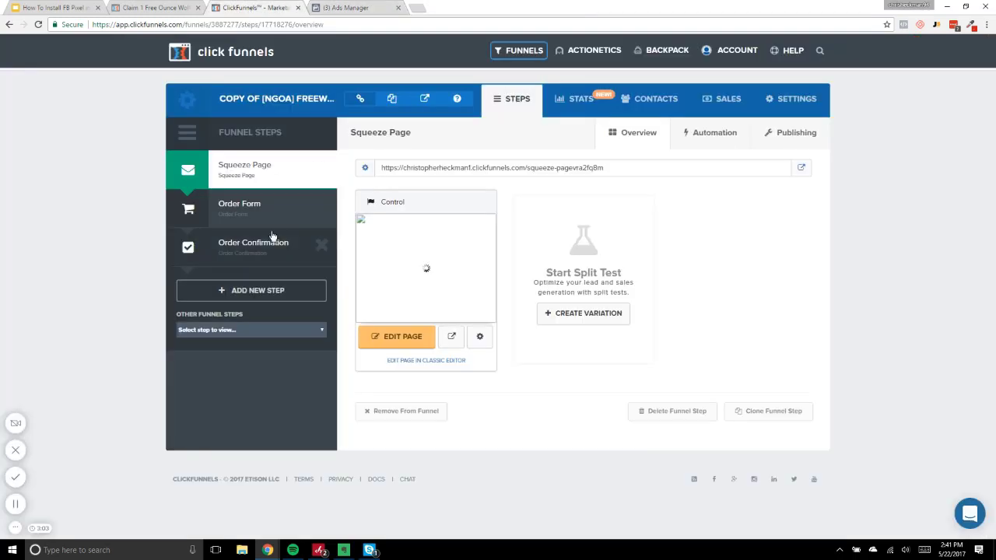
left_click(130, 12)
left_click(78, 7)
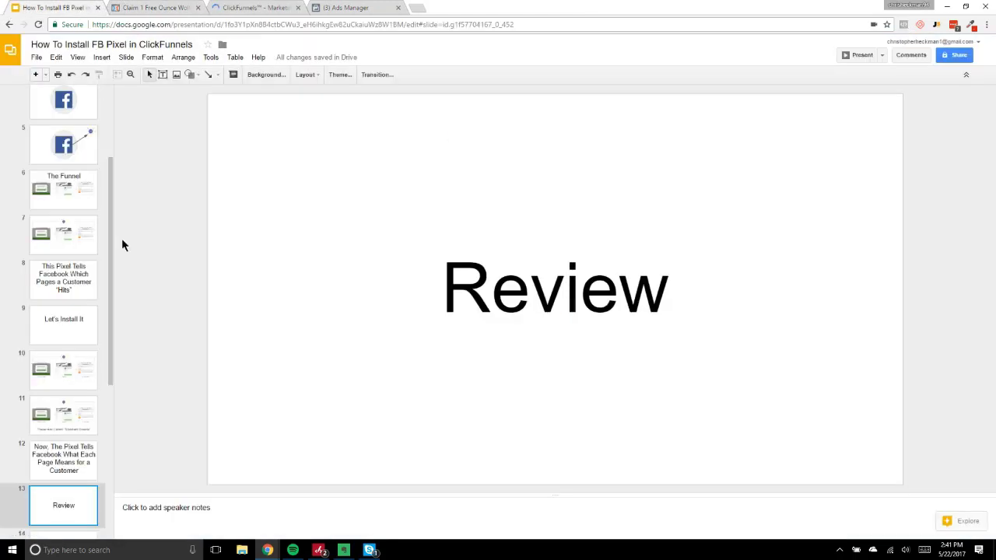
left_click(67, 410)
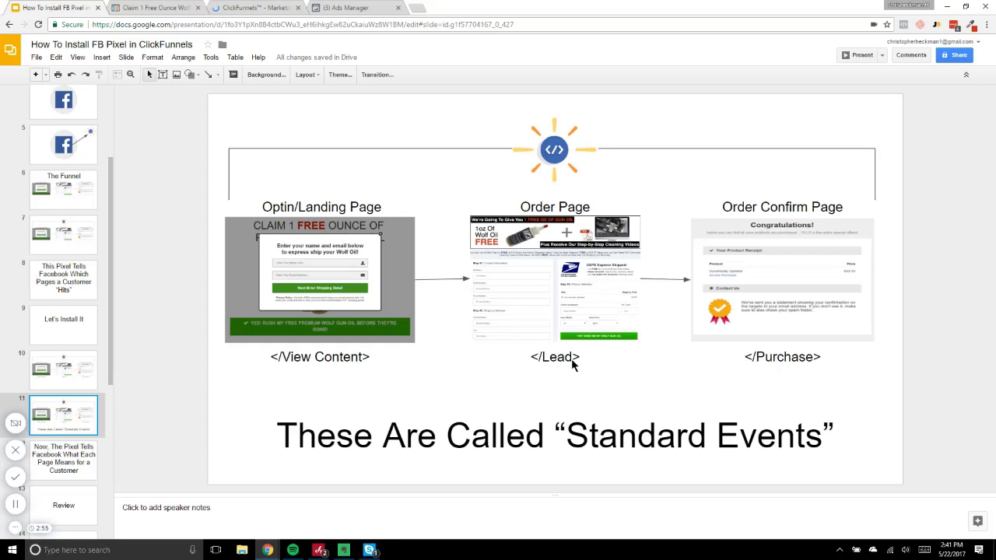
- Switch to ClickFunnels and open the funnel's Order Form page for editing
left_click(263, 7)
left_click(330, 205)
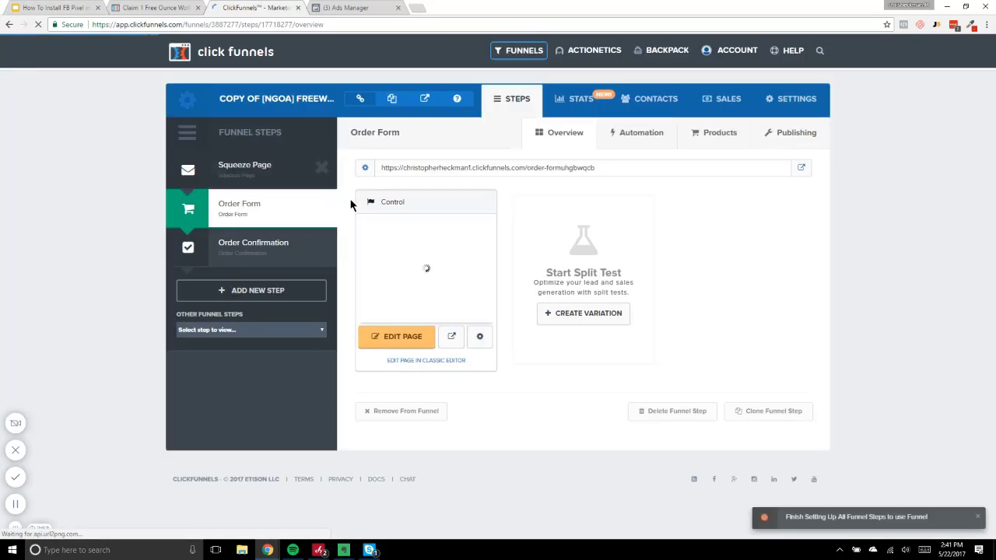
left_click(391, 337)
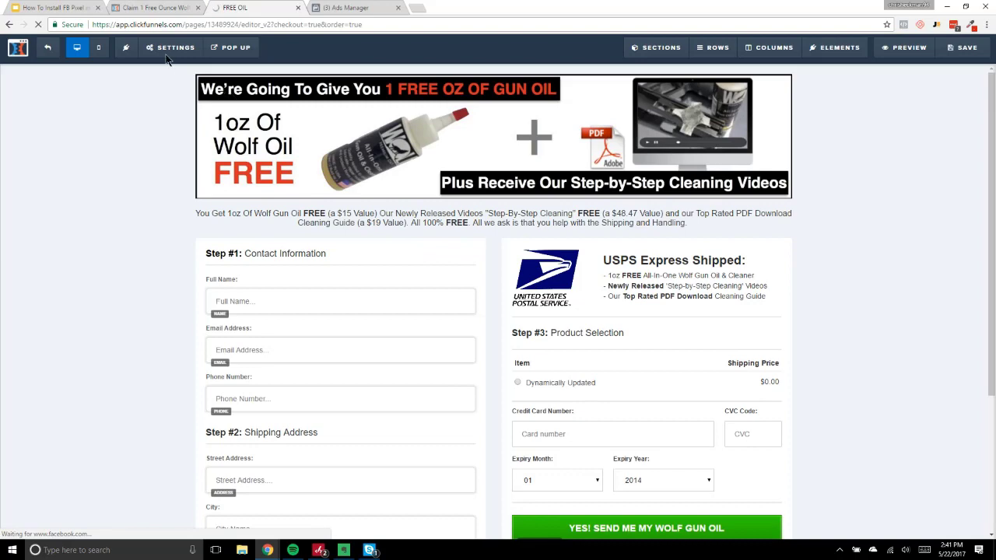
- Paste the copied Lead event script into the header tracking code of the order form page
left_click(170, 51)
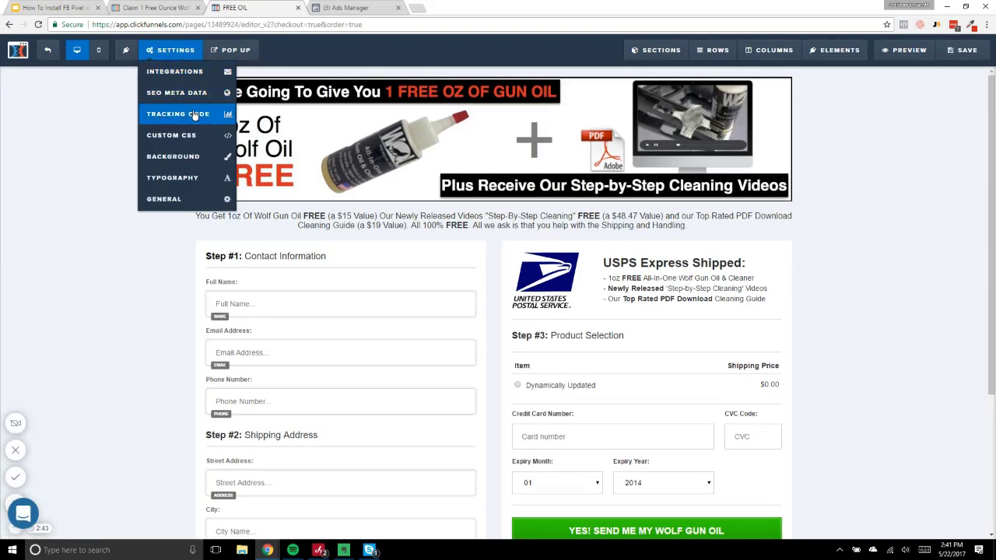
left_click(195, 118)
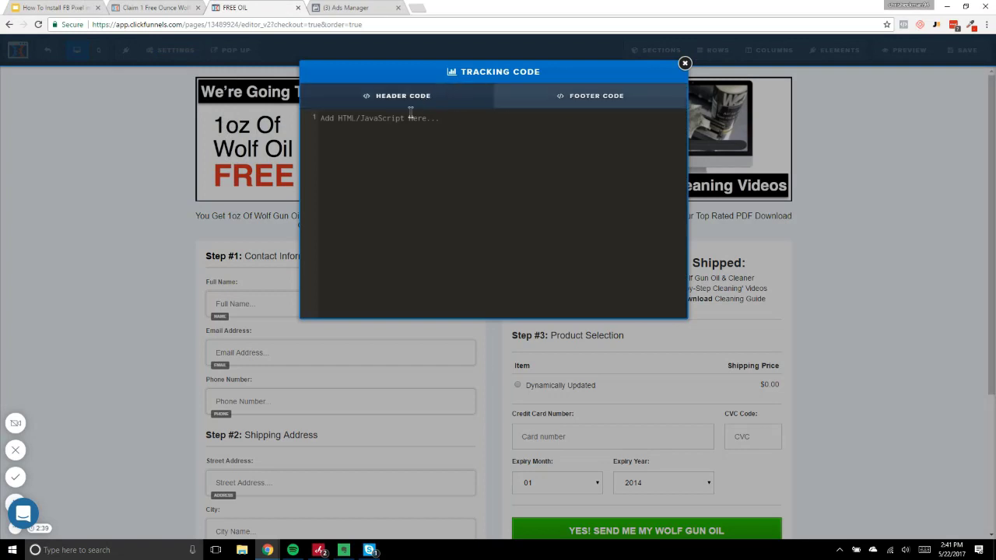
left_click(400, 143)
key("ctrl+v")
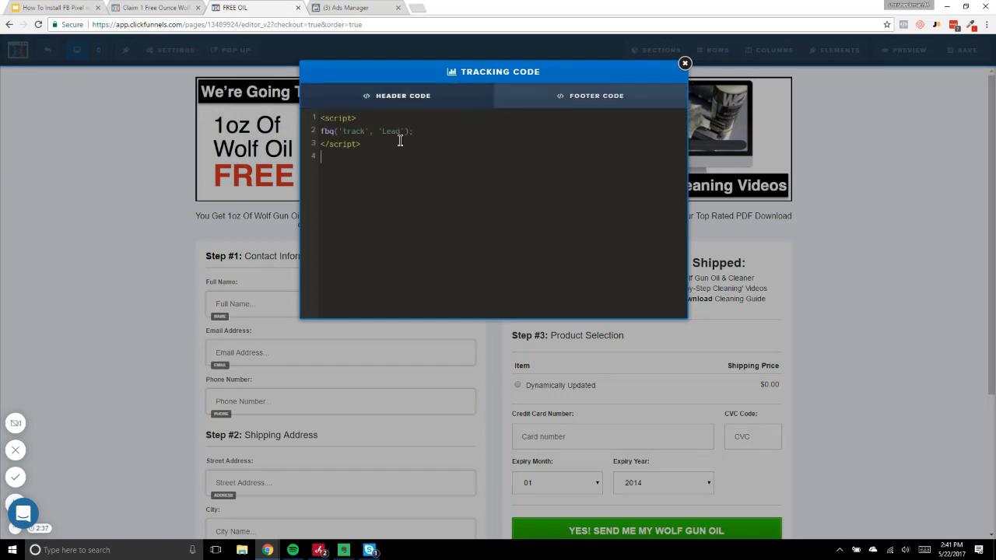
- Copy the Basic Lead event code again from Ads Manager and return to the order form's tracking code
left_click(345, 8)
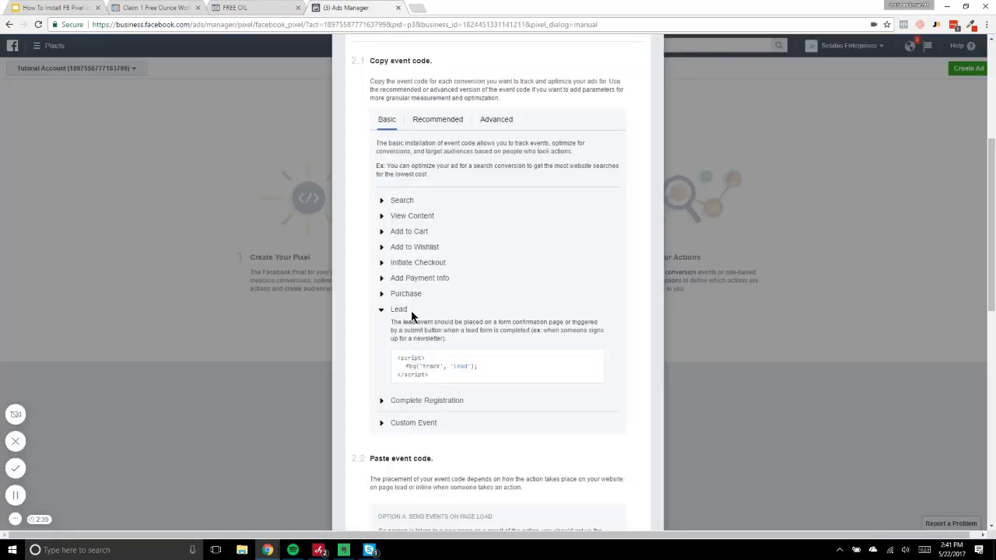
left_click(482, 376)
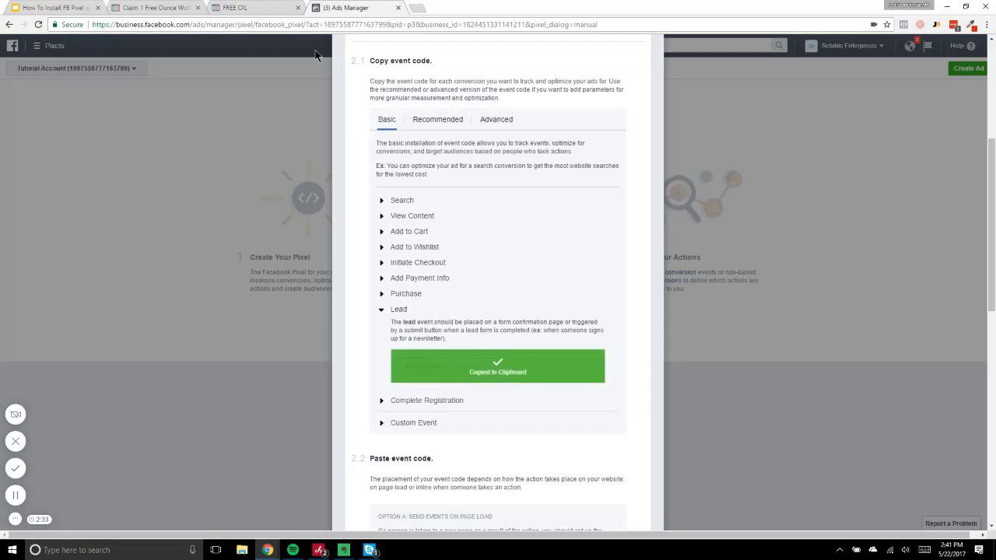
left_click(256, 7)
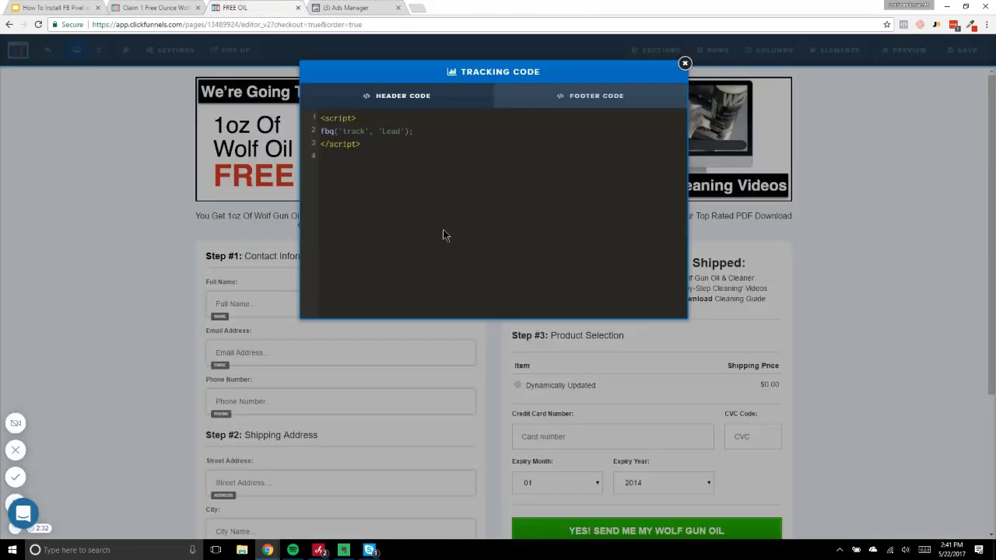
- Close the tracking code, save the order form page and open its preview
left_click(685, 63)
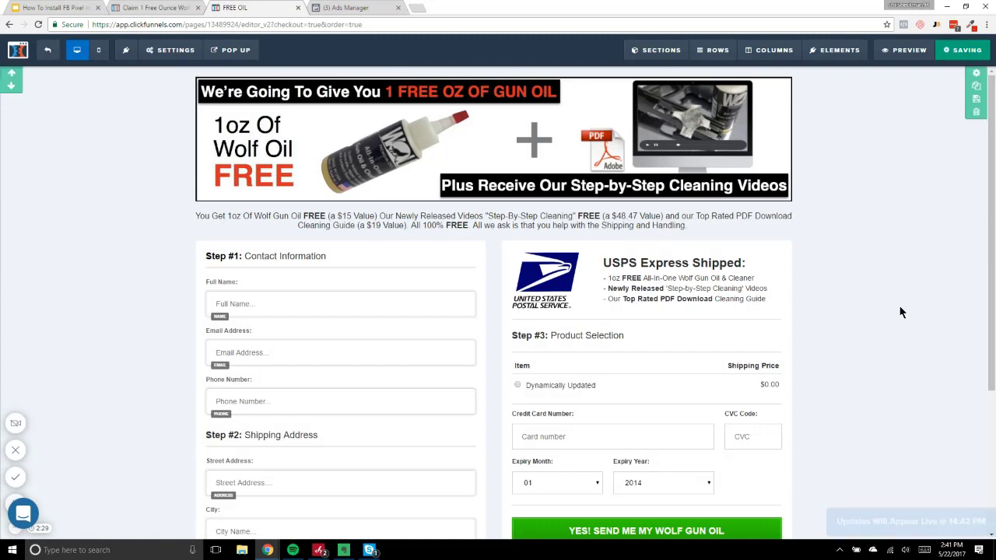
left_click(910, 55)
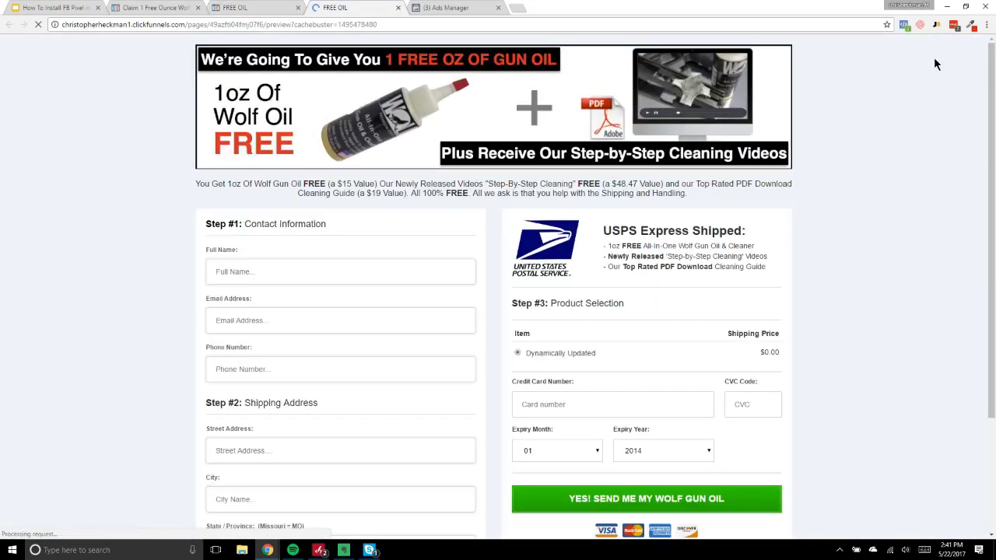
- Check the Lead event on the preview page with Facebook Pixel Helper, then close the preview
left_click(903, 25)
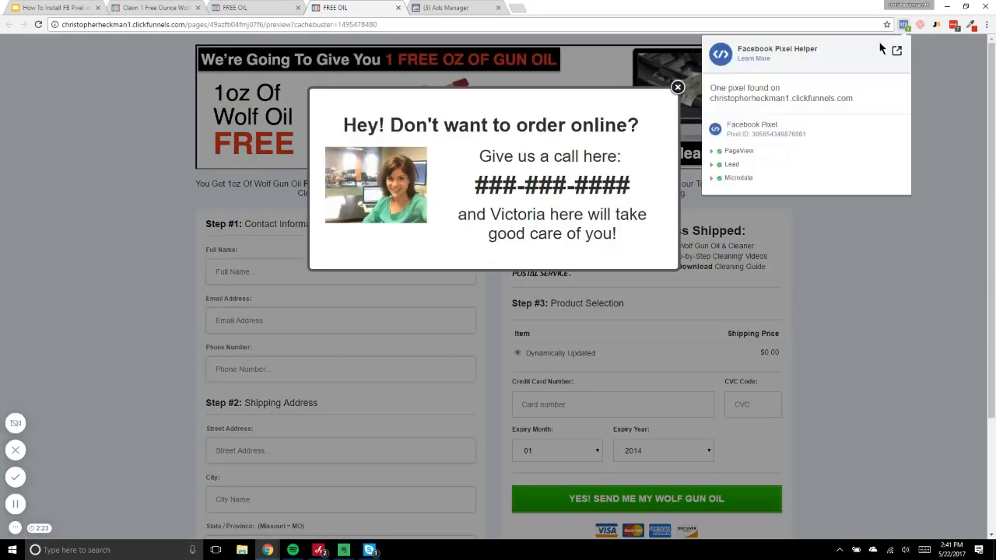
left_click(711, 106)
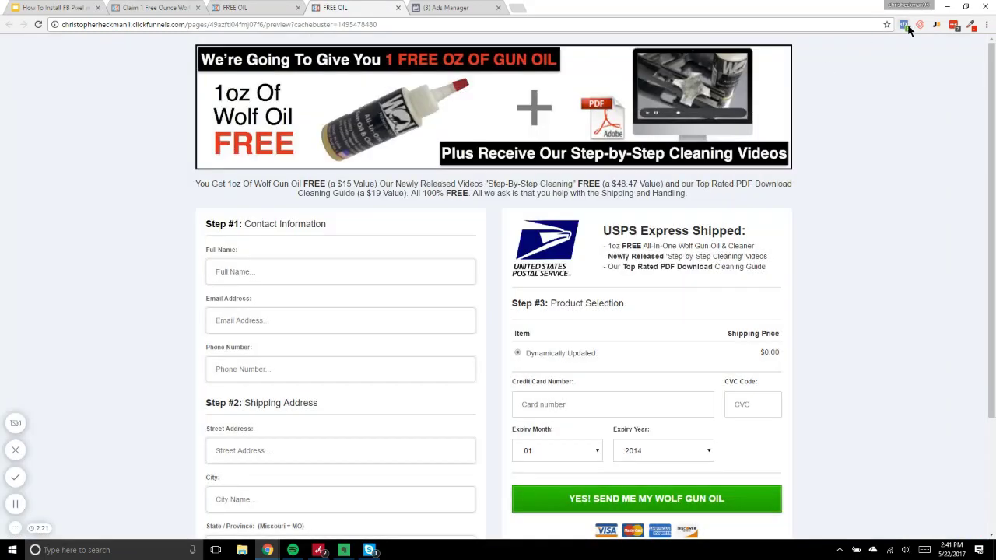
left_click(903, 25)
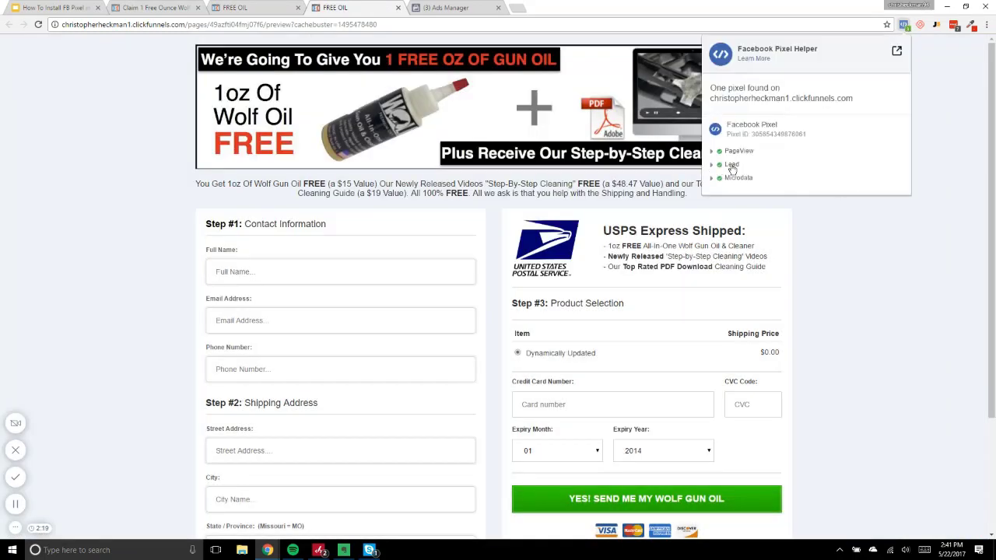
left_click(712, 165)
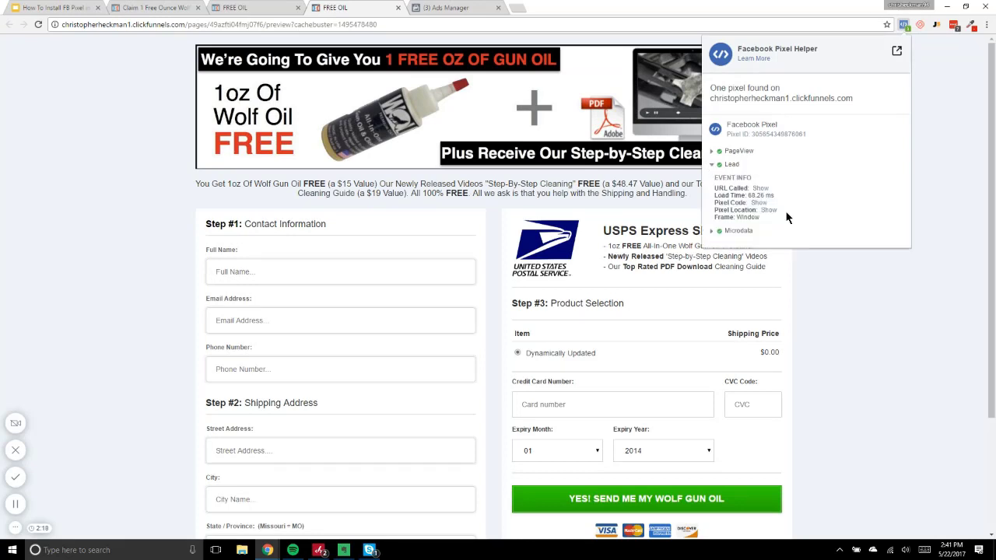
left_click(711, 165)
left_click(850, 268)
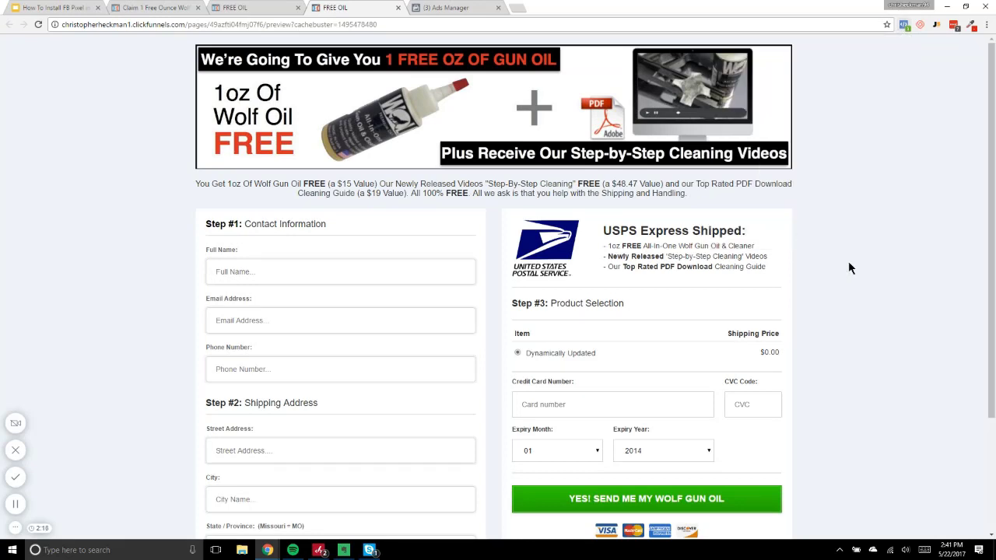
left_click(397, 7)
- Consult the standard events slide, then switch to Ads Manager and expand the Purchase event code
left_click(108, 7)
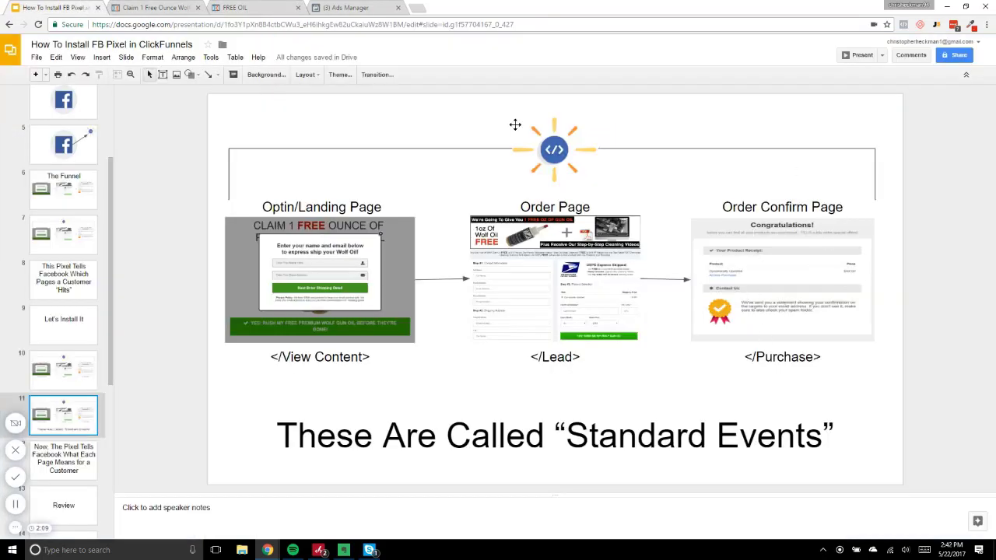
left_click(374, 7)
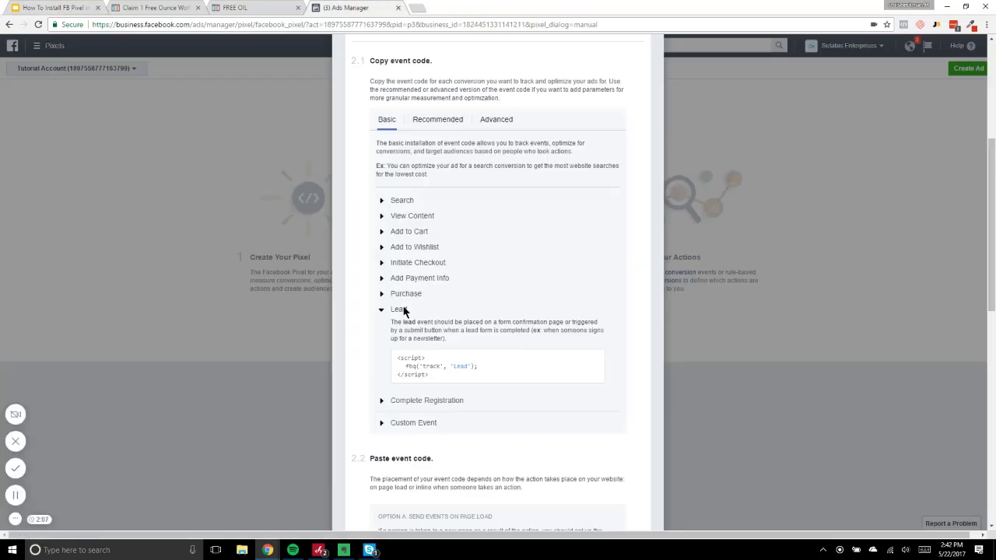
left_click(382, 295)
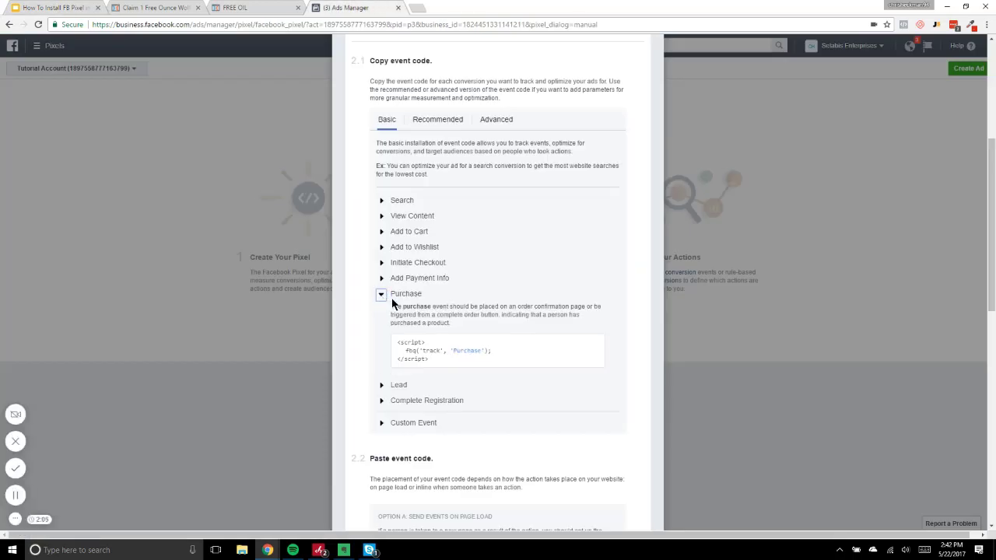
- Compare the Recommended, Basic and Advanced versions of the Purchase event code
left_click(438, 119)
mouse_move(526, 386)
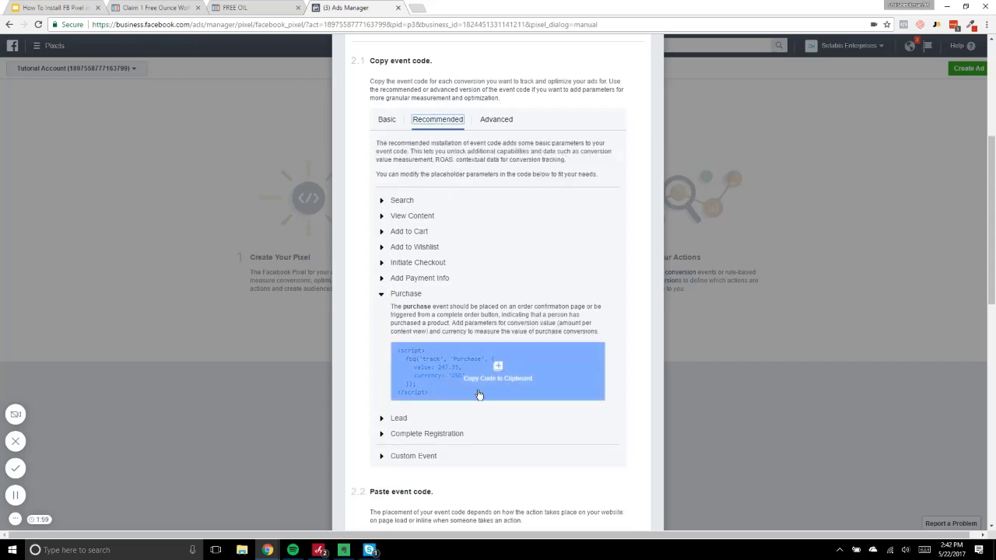
left_click(386, 121)
left_click(437, 119)
left_click(485, 120)
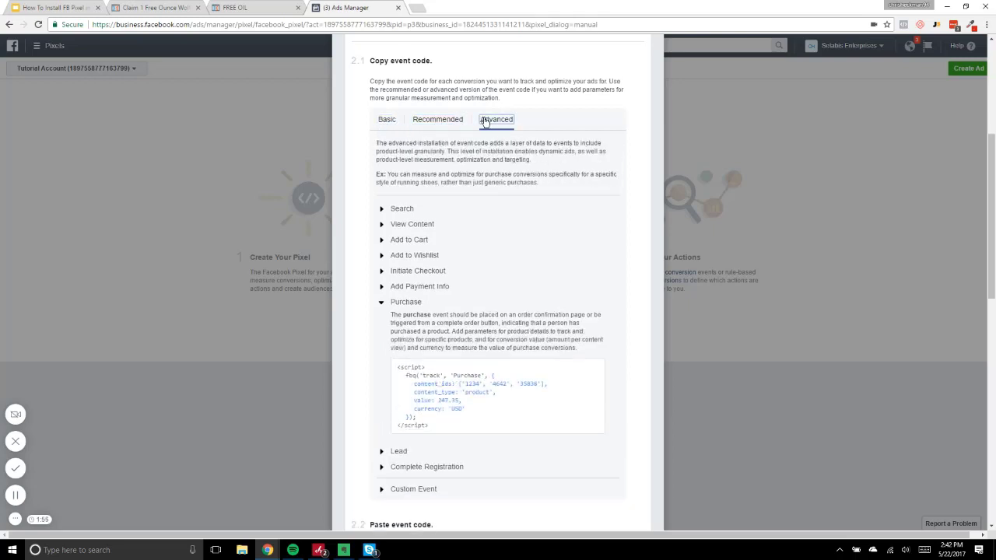
- Switch back to the Recommended version and copy the Purchase event code to the clipboard
left_click(440, 119)
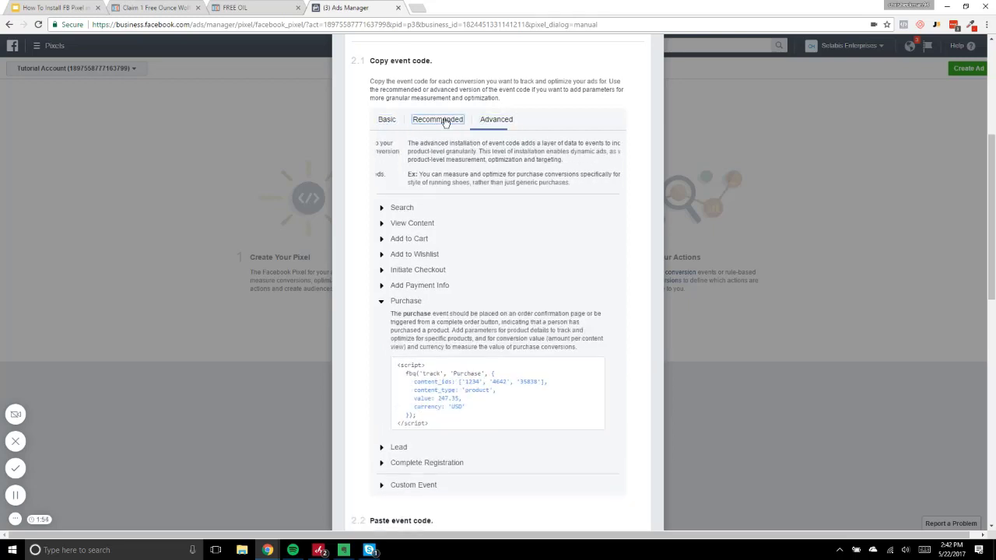
left_click(525, 395)
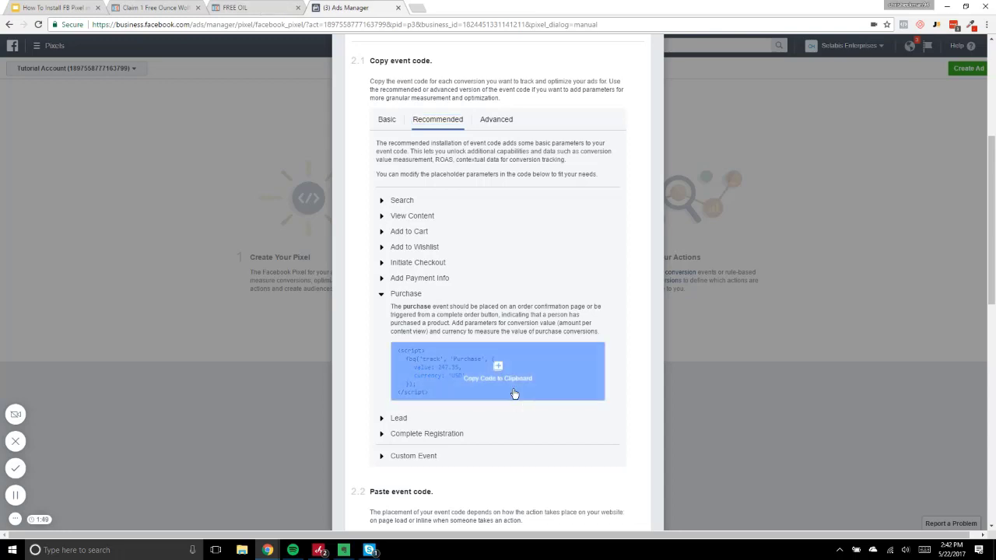
left_click(513, 395)
- Close the squeeze page preview and leave the order form editor for the ClickFunnels funnel overview
left_click(78, 8)
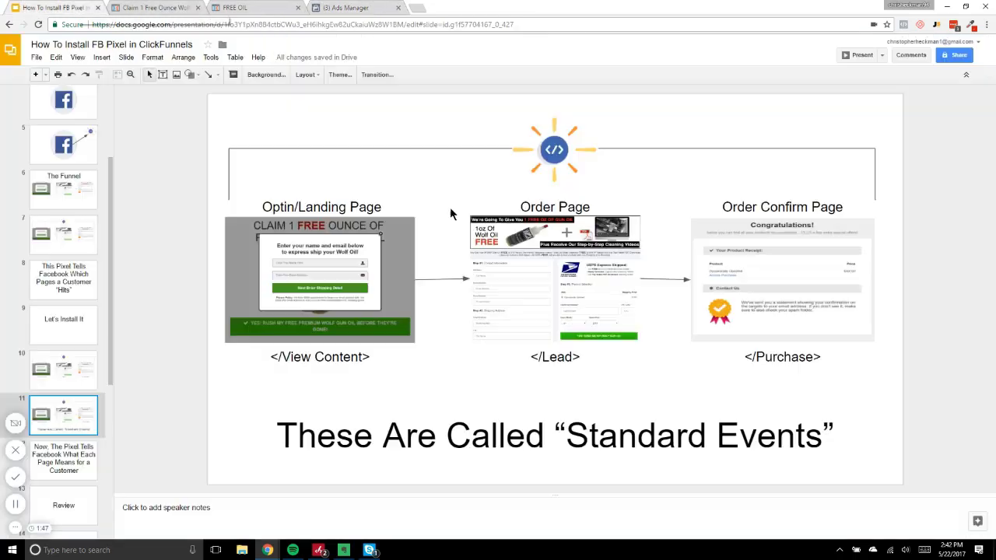
left_click(163, 7)
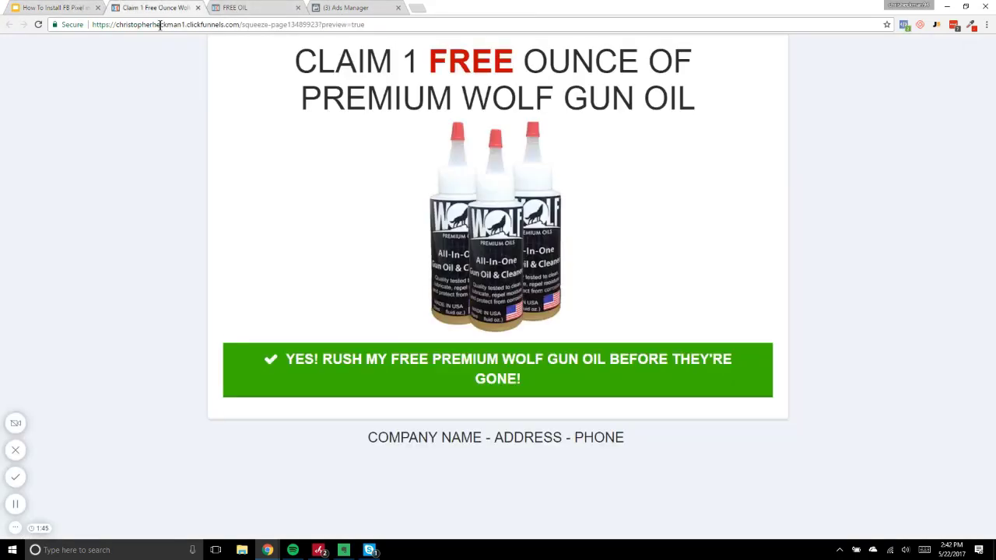
left_click(198, 8)
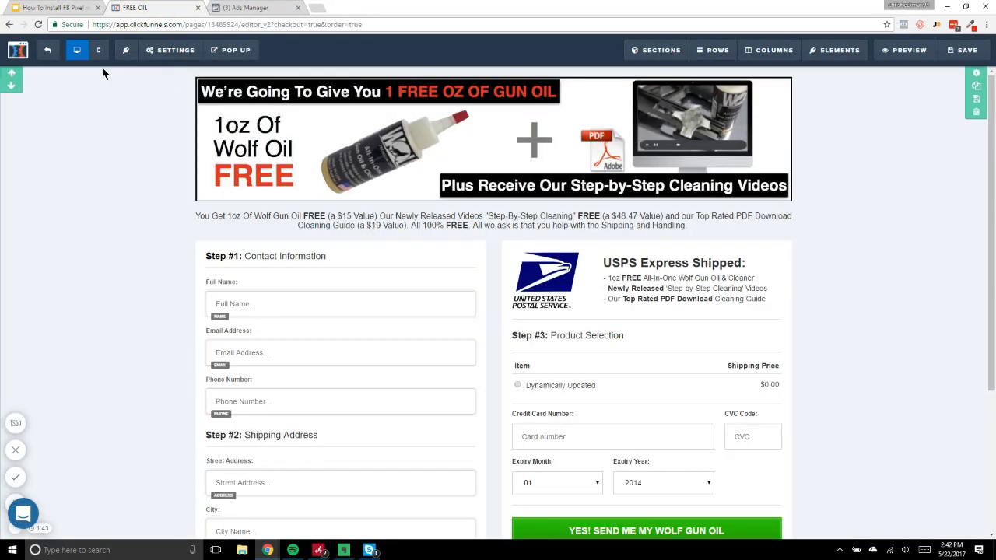
left_click(51, 54)
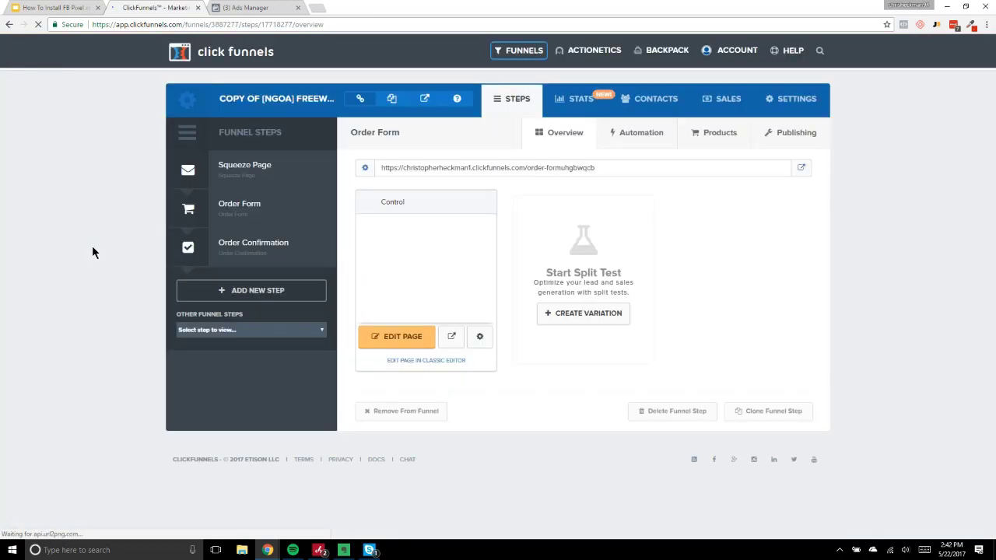
- Open the Order Confirmation page in the editor and bring up its header tracking code
left_click(274, 253)
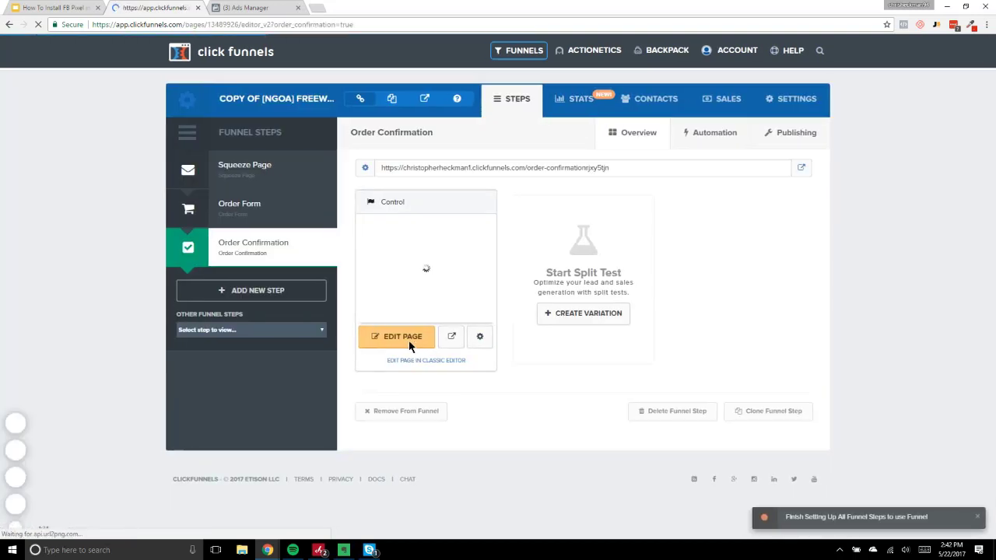
left_click(402, 337)
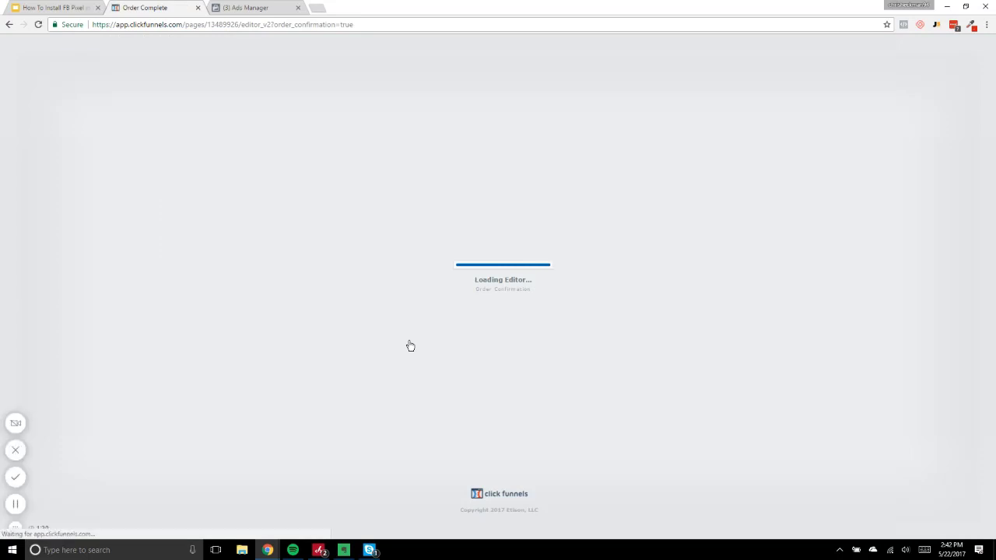
left_click(167, 54)
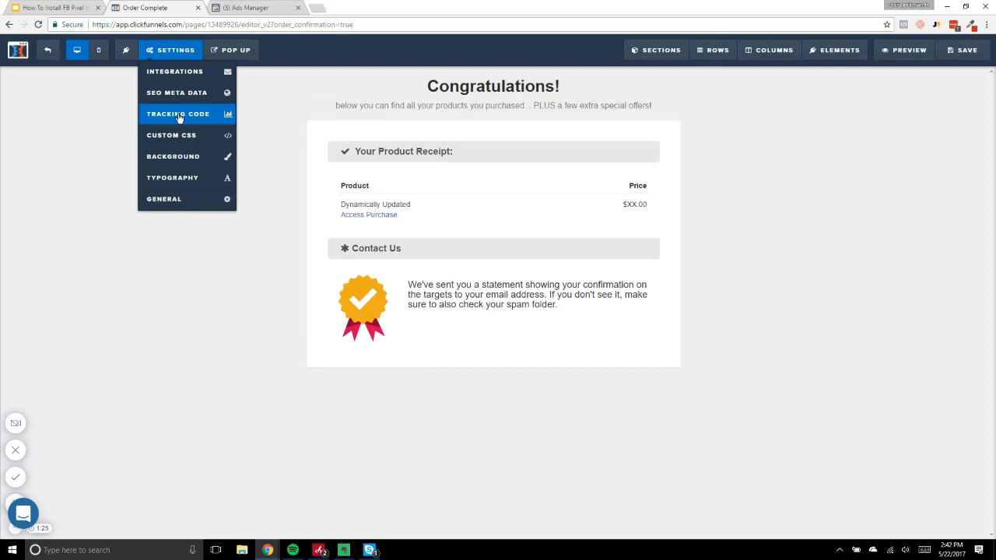
left_click(178, 116)
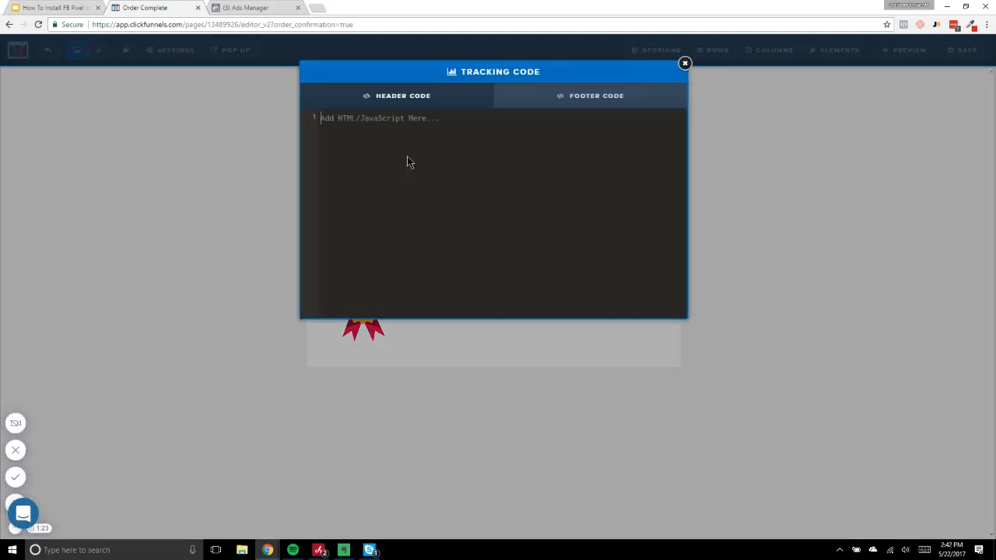
- Copy the Recommended Purchase event code again from Ads Manager and paste it into the Order Confirmation page's header tracking code
left_click(242, 8)
left_click(477, 356)
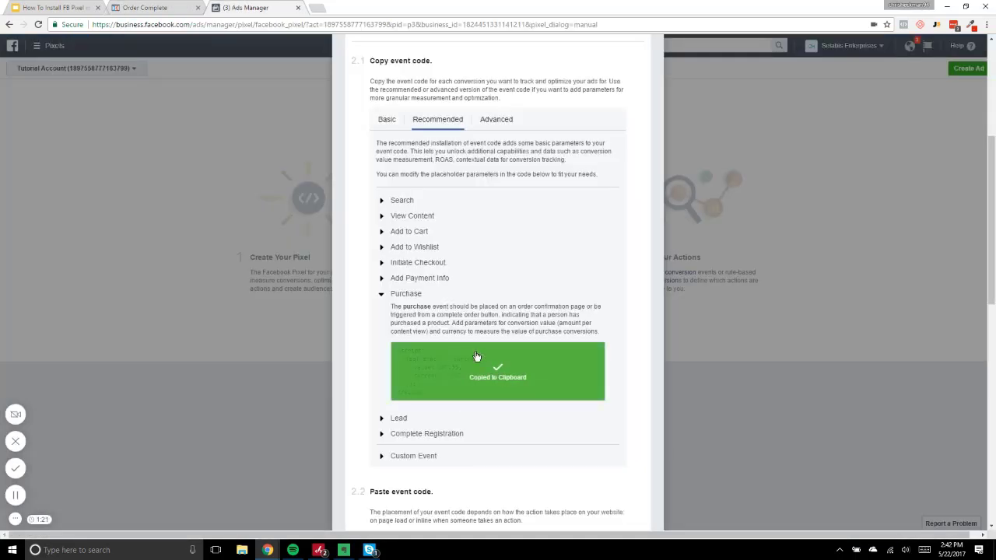
left_click(180, 7)
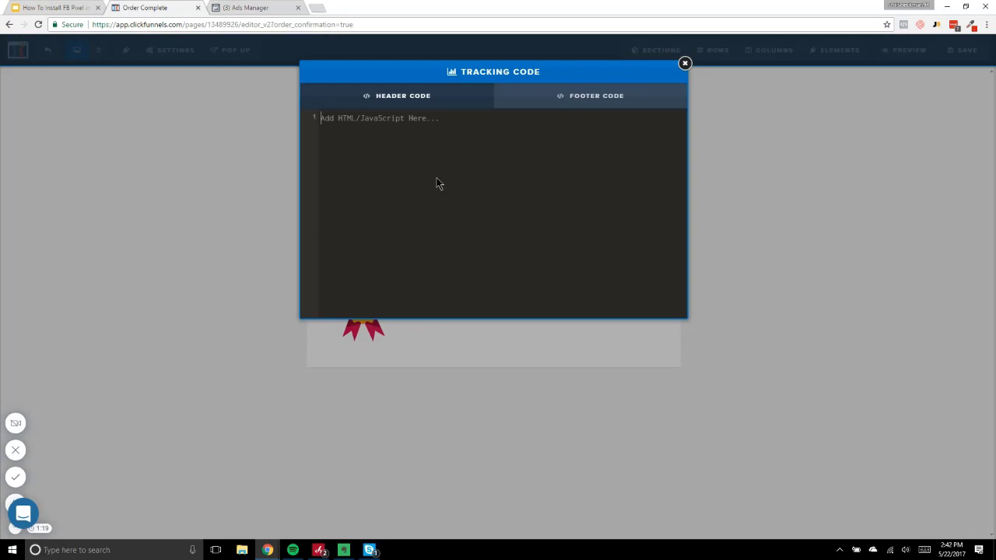
key("ctrl+v")
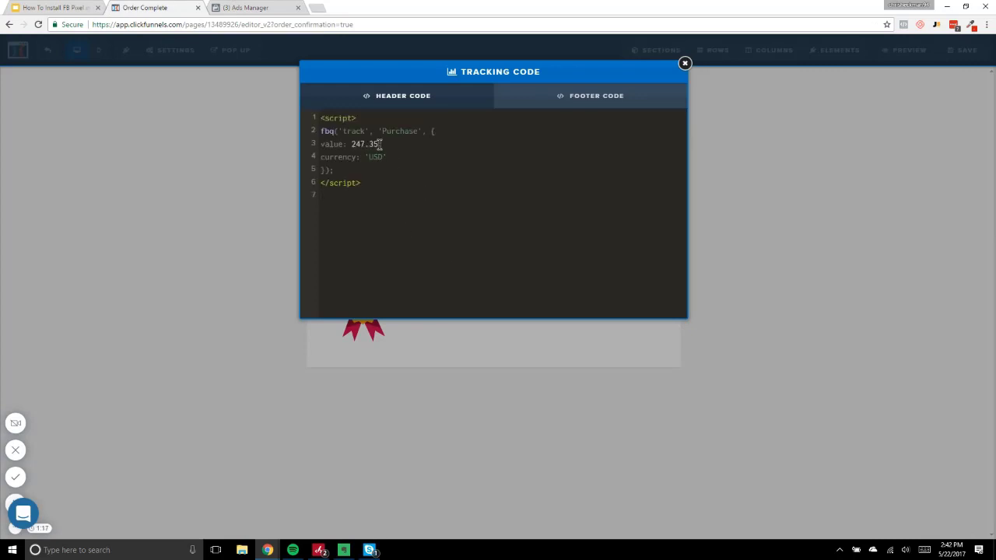
- Replace the sample value in the Purchase event code, trying 10.00 and 2.00 in turn and ending with 2.00
left_click_drag(379, 144, 352, 147)
type("10.00")
key("BackSpace")
key("BackSpace")
key("BackSpace")
key("BackSpace")
type("2.00")
key("BackSpace")
key("BackSpace")
key("BackSpace")
key("BackSpace")
type("10.00")
key("BackSpace")
key("BackSpace")
key("BackSpace")
key("BackSpace")
key("BackSpace")
type("2.00")
key("BackSpace")
type(".00")
key("BackSpace")
key("BackSpace")
key("BackSpace")
key("BackSpace")
type("2.00")
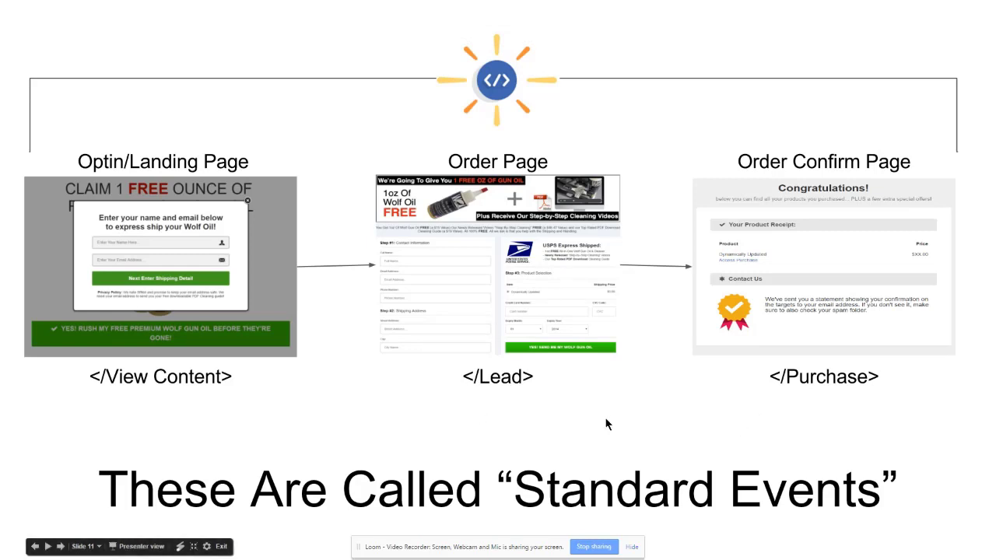
- Go through the review slides on how the pixel works, installing the funnel pixel and installing the standard event pixel
key("Right")
key("Right")
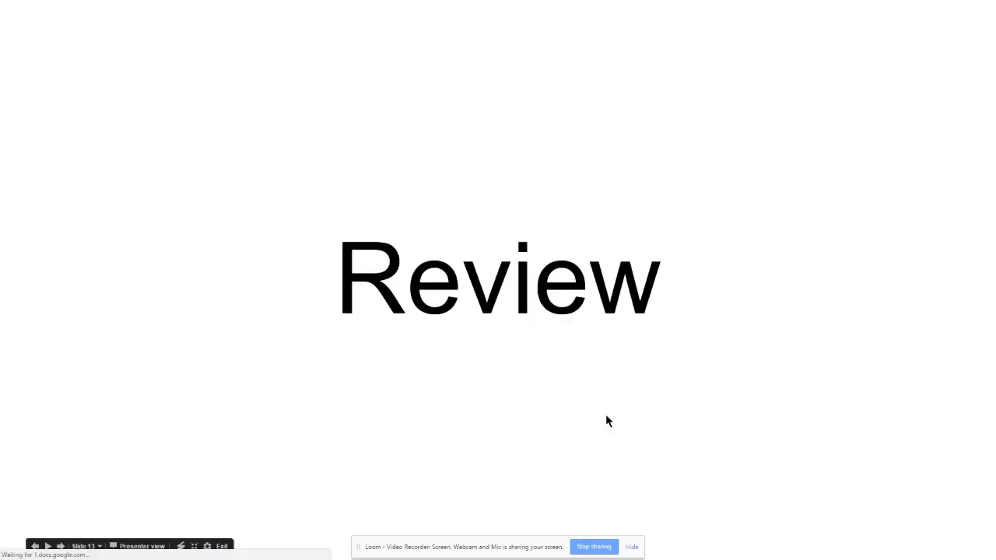
key("Right")
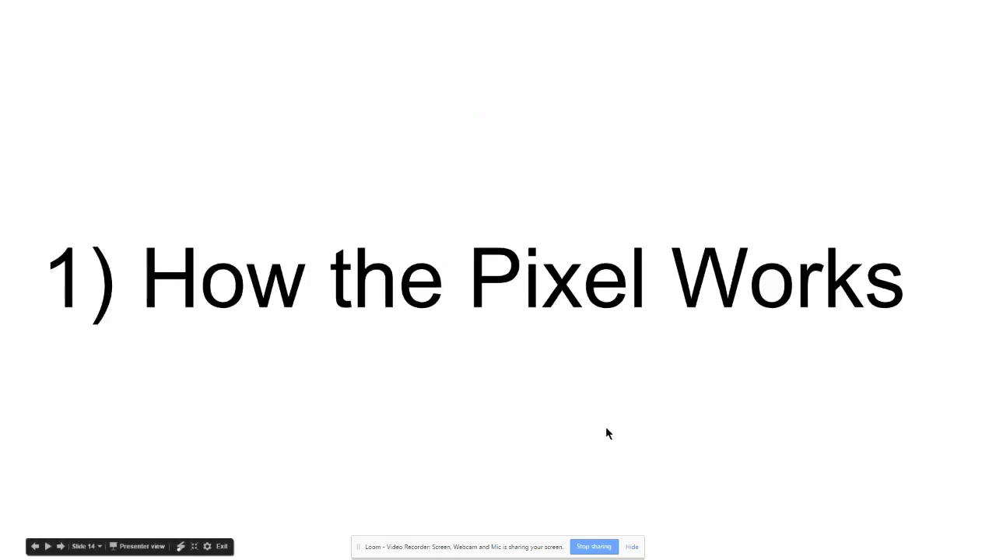
key("Right")
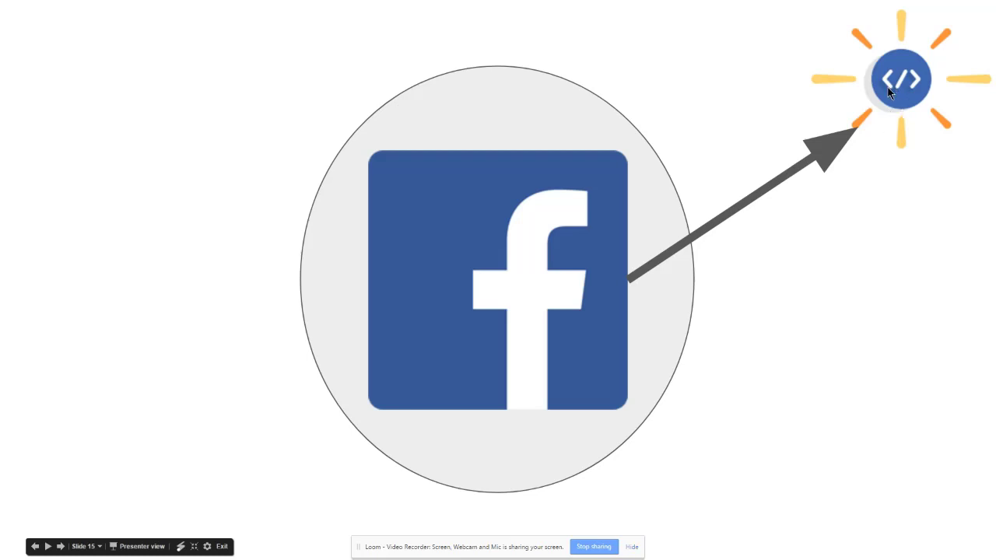
left_click(754, 269)
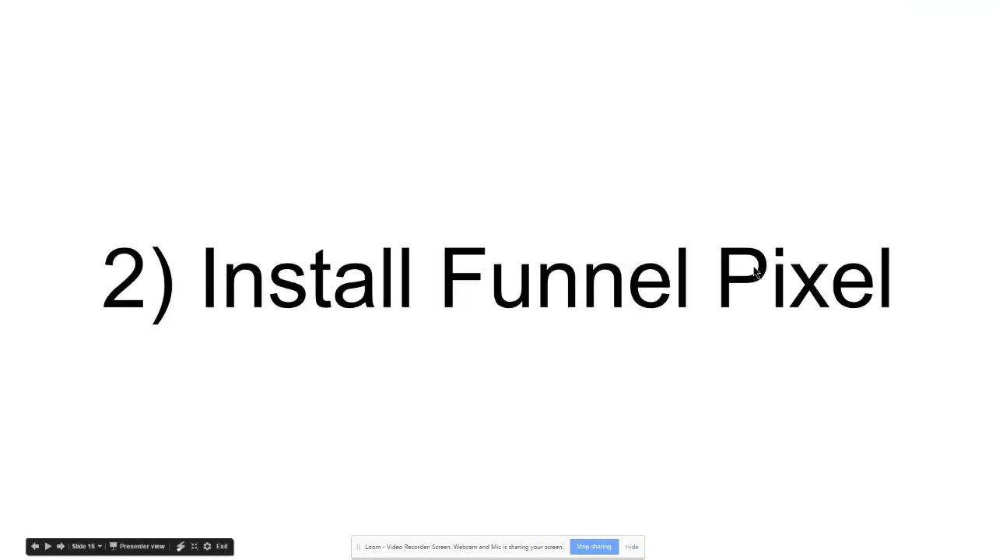
left_click(704, 312)
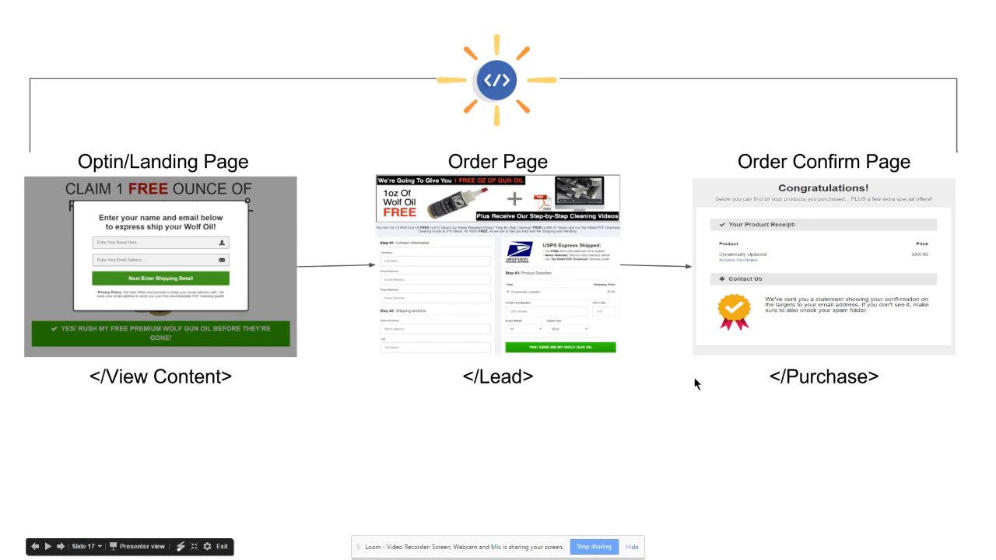
left_click(610, 455)
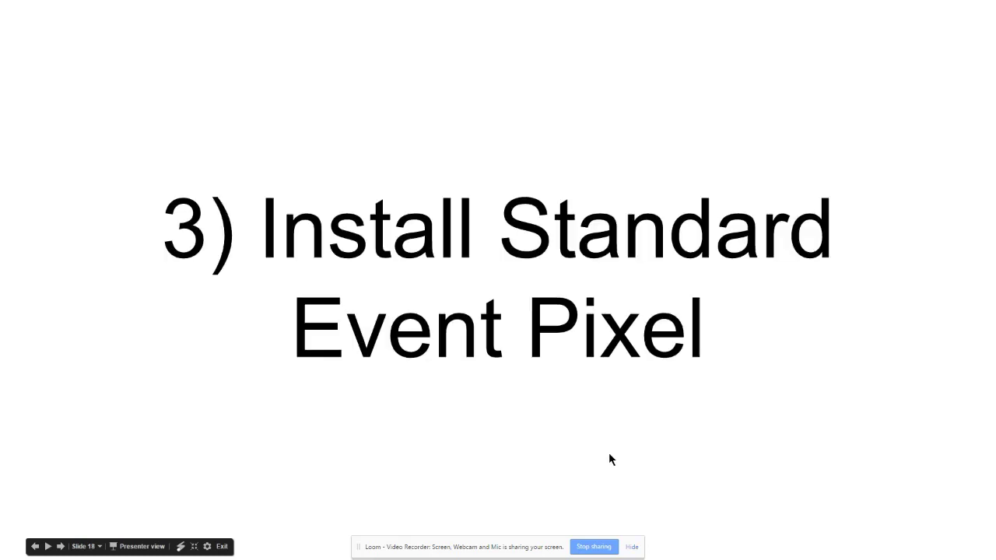
left_click(620, 343)
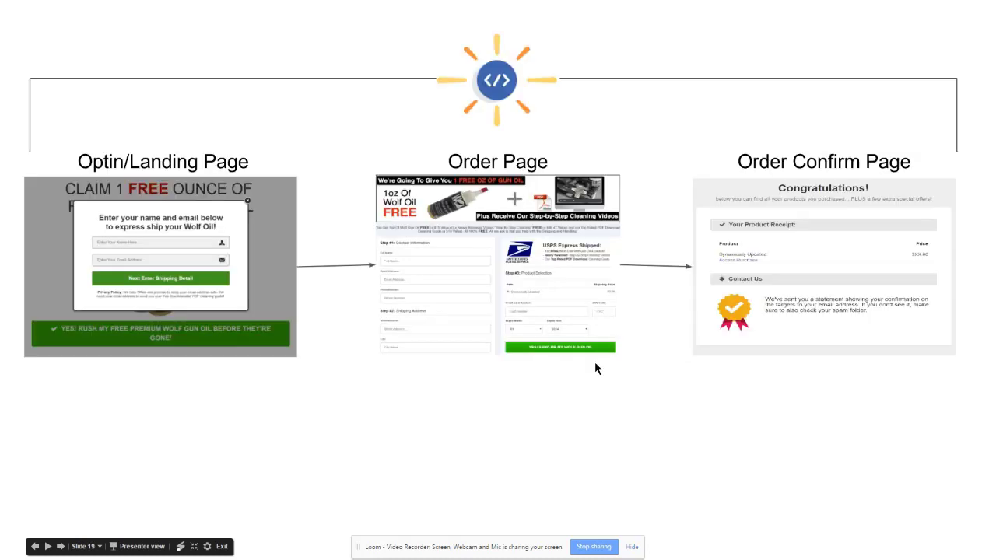